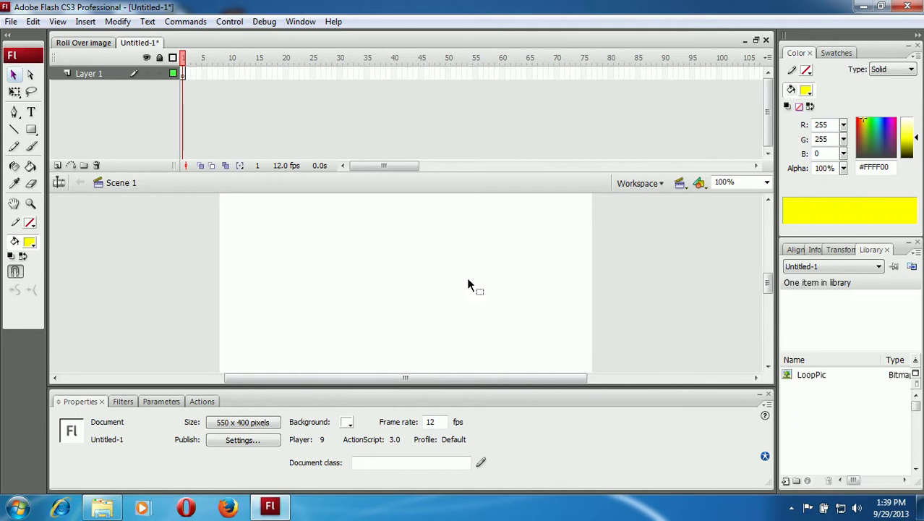
- Create a new movie clip symbol with the default name Symbol 1
left_click(85, 22)
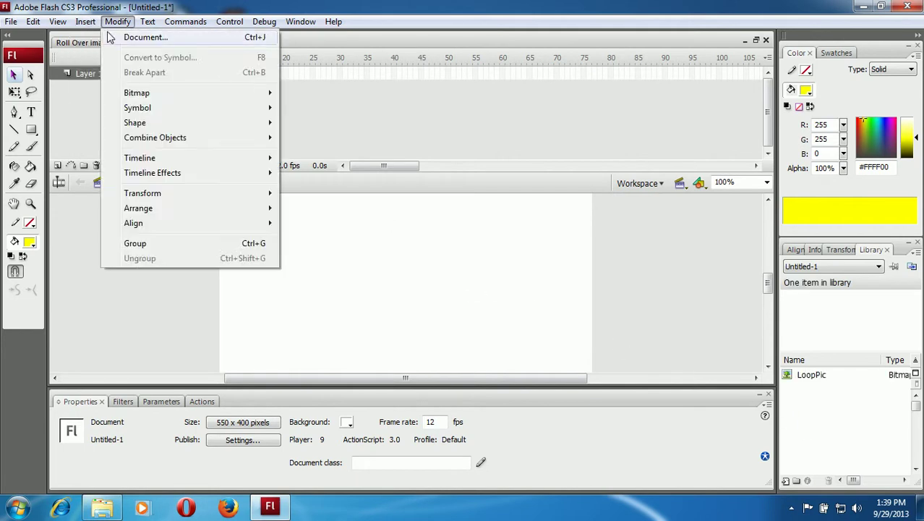
left_click(115, 37)
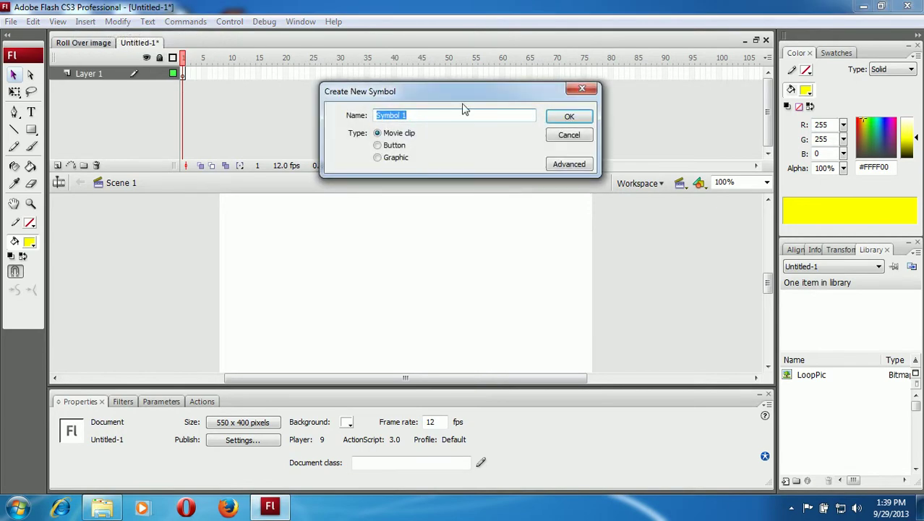
left_click(570, 118)
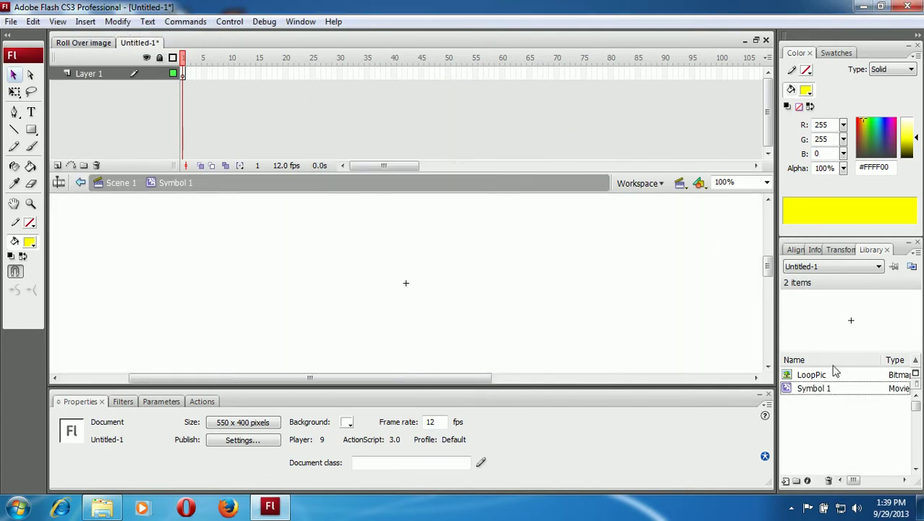
- Place the LoopPic bitmap inside Symbol 1 and center it horizontally and vertically on the stage
left_click_drag(811, 374, 504, 304)
left_click(766, 182)
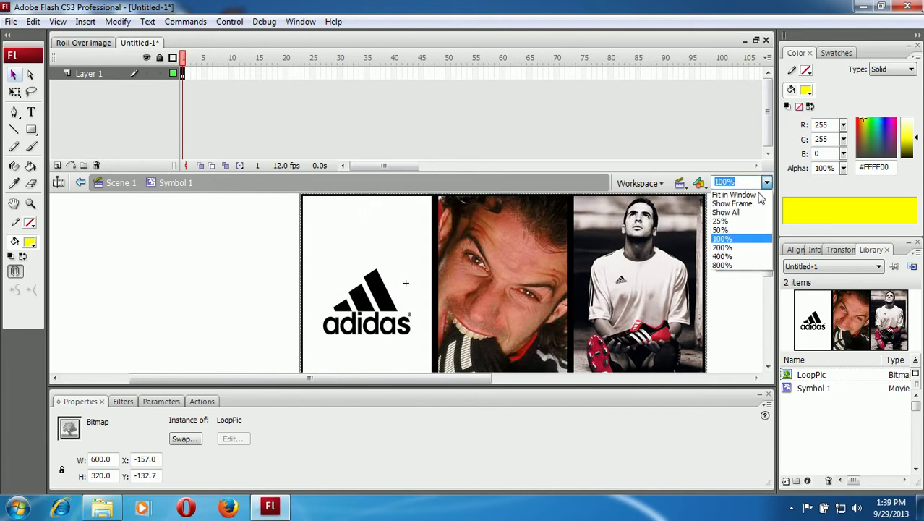
left_click(744, 230)
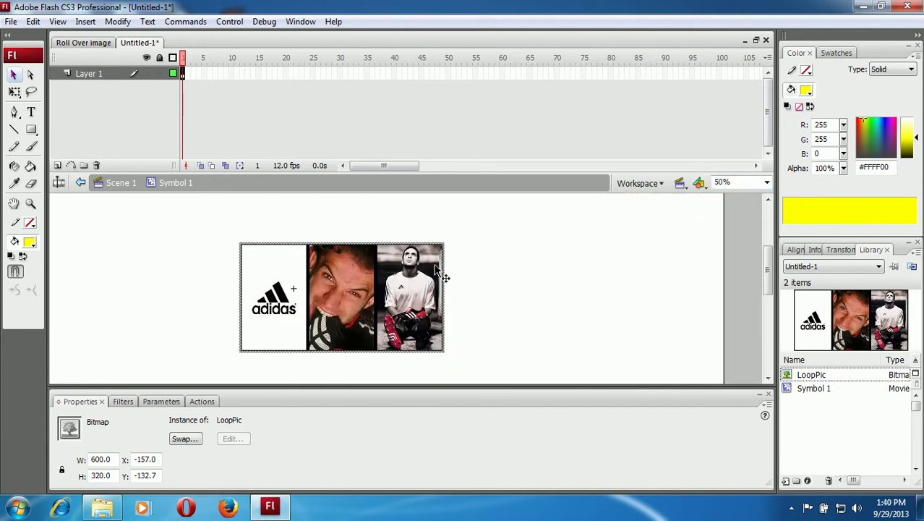
left_click(796, 250)
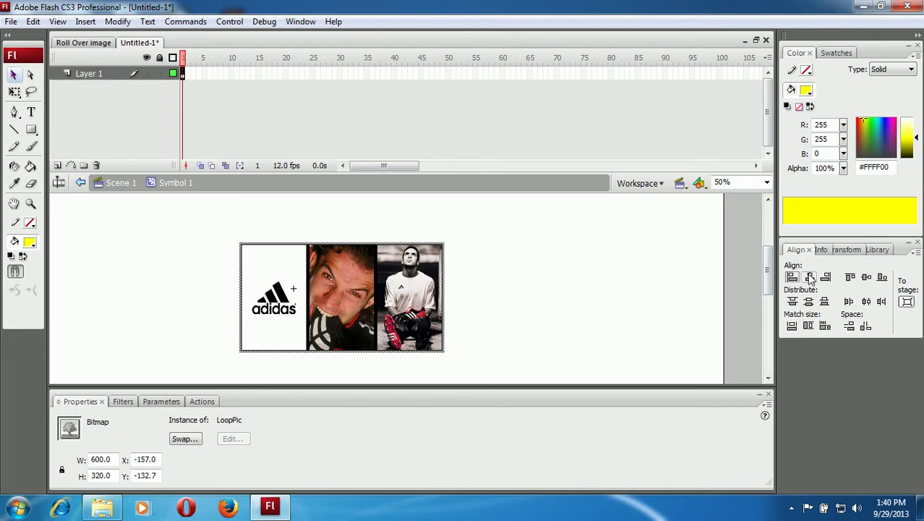
left_click(808, 277)
left_click(867, 281)
left_click(478, 276)
- Copy the LoopPic bitmap, paste it in place and move the copy right so it adjoins the original's right edge
left_click(352, 273)
left_click(33, 21)
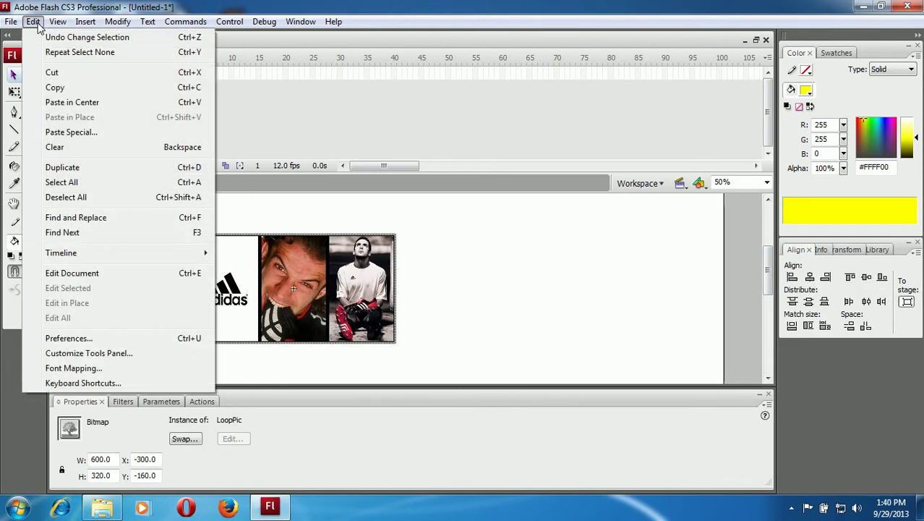
left_click(55, 88)
left_click(34, 22)
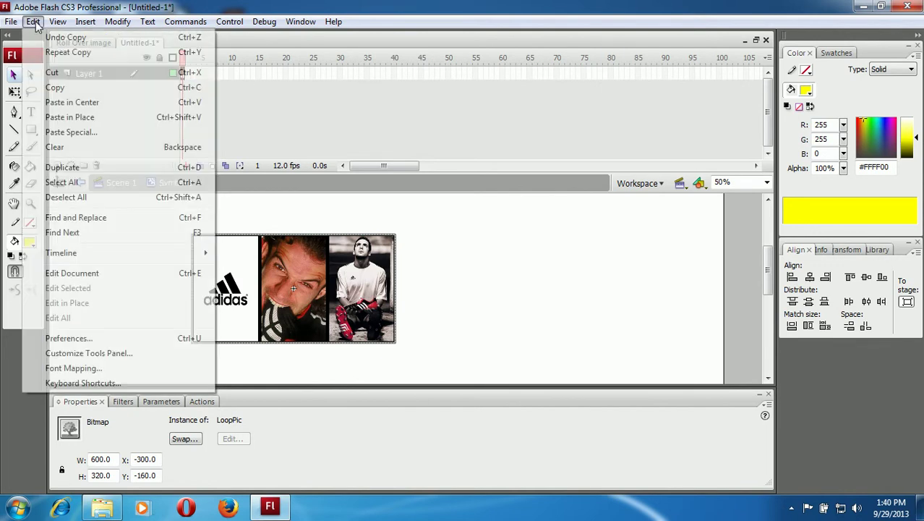
left_click(63, 117)
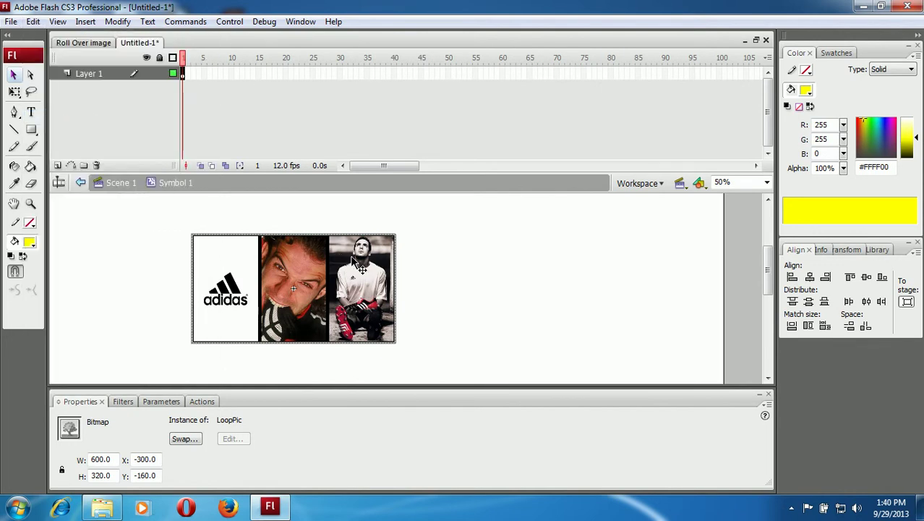
left_click_drag(359, 264, 552, 255)
left_click(467, 221)
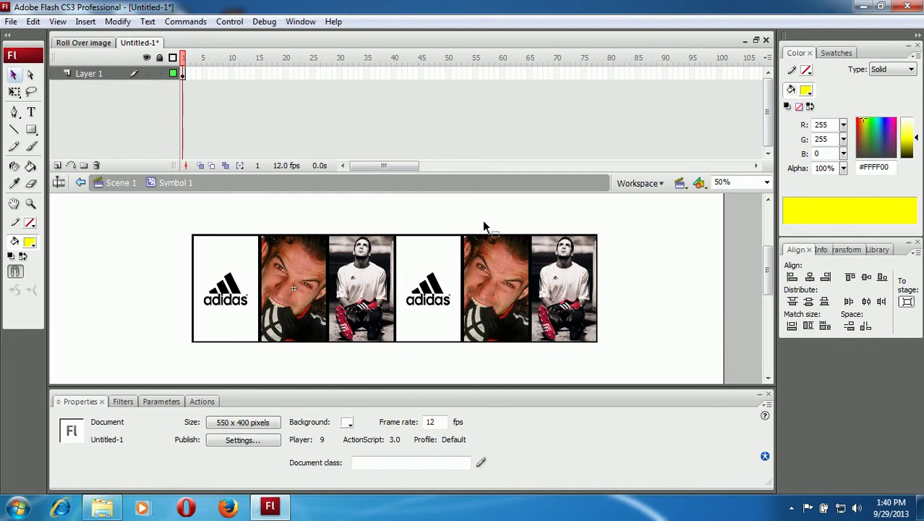
- Shift both pictures together to about X -122 and place a vertical ruler guide at the strip's left edge
left_click_drag(361, 213, 413, 267)
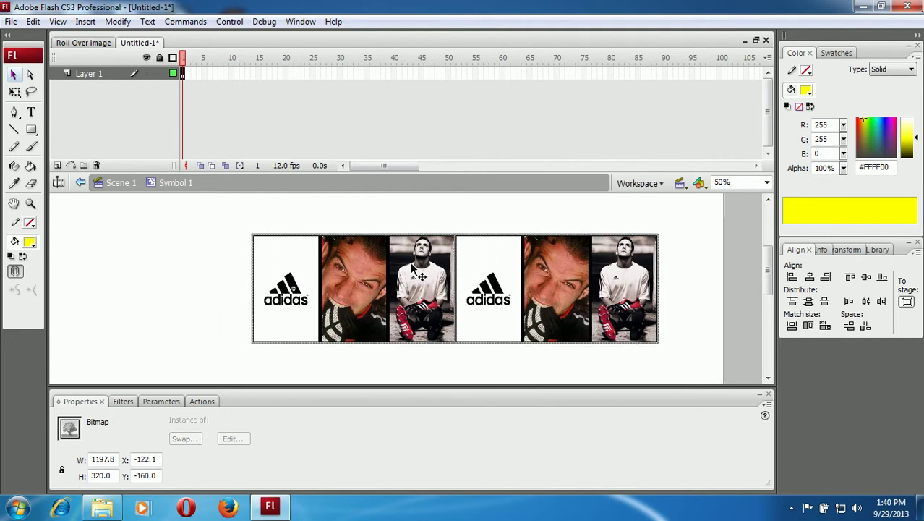
left_click(413, 222)
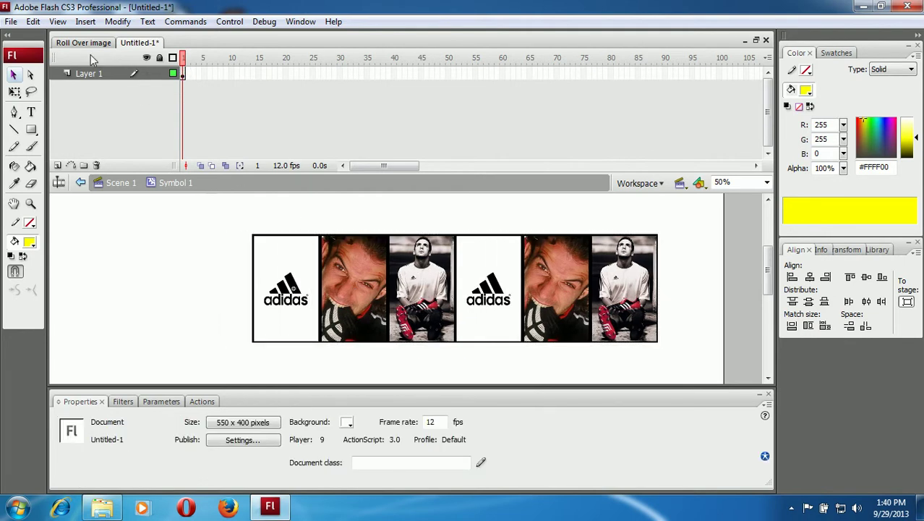
left_click(58, 21)
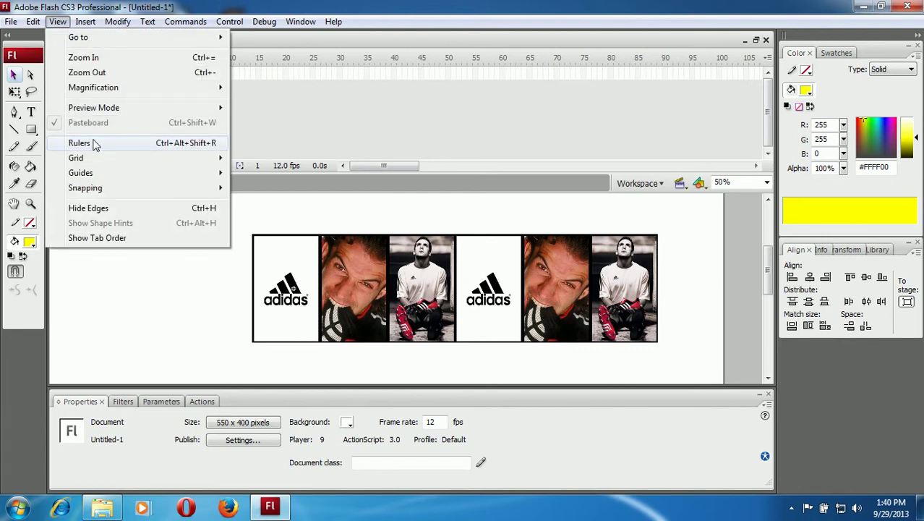
left_click(80, 142)
left_click_drag(61, 229, 264, 246)
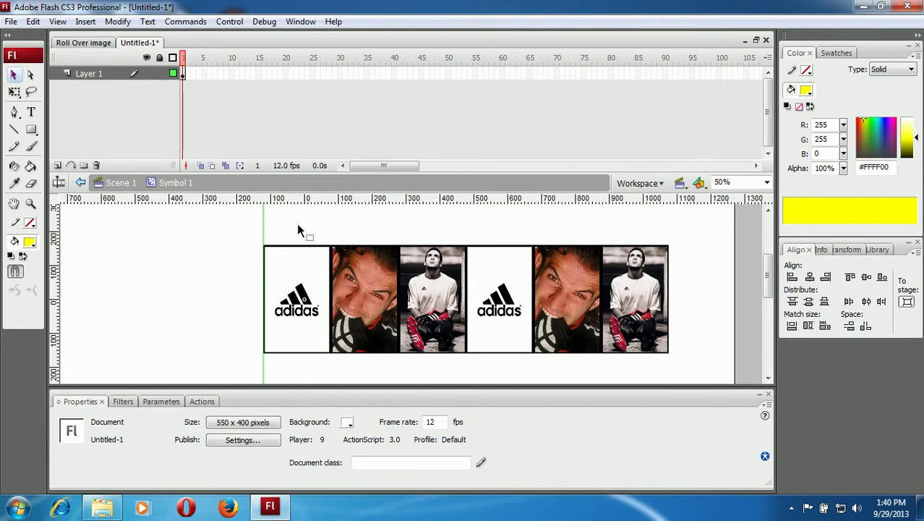
- Create a motion tween at frame 1 from both selected pictures and insert a keyframe at frame 40
left_click_drag(410, 229, 506, 290)
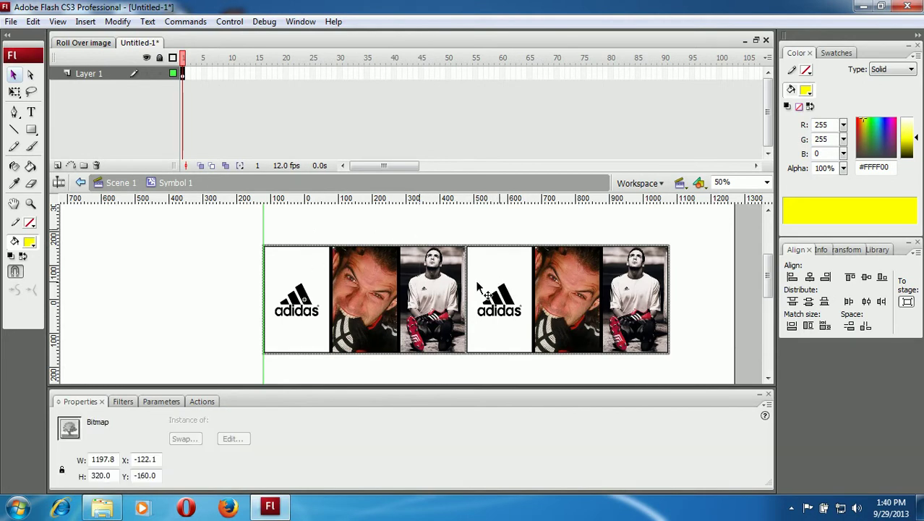
right_click(182, 73)
left_click(195, 78)
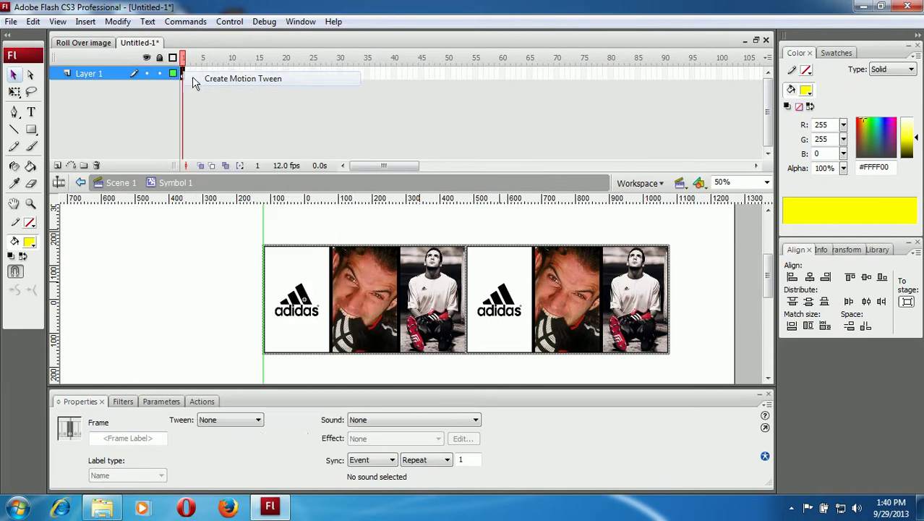
left_click(394, 73)
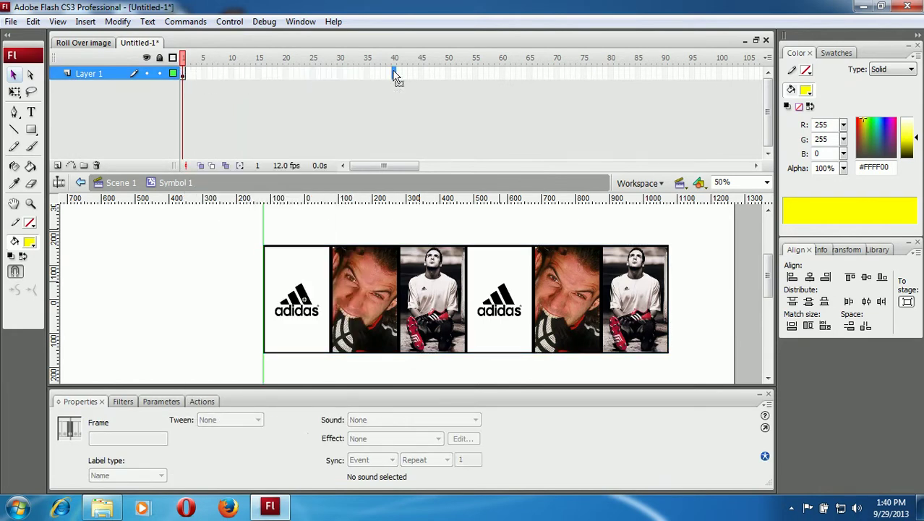
right_click(394, 73)
left_click(432, 150)
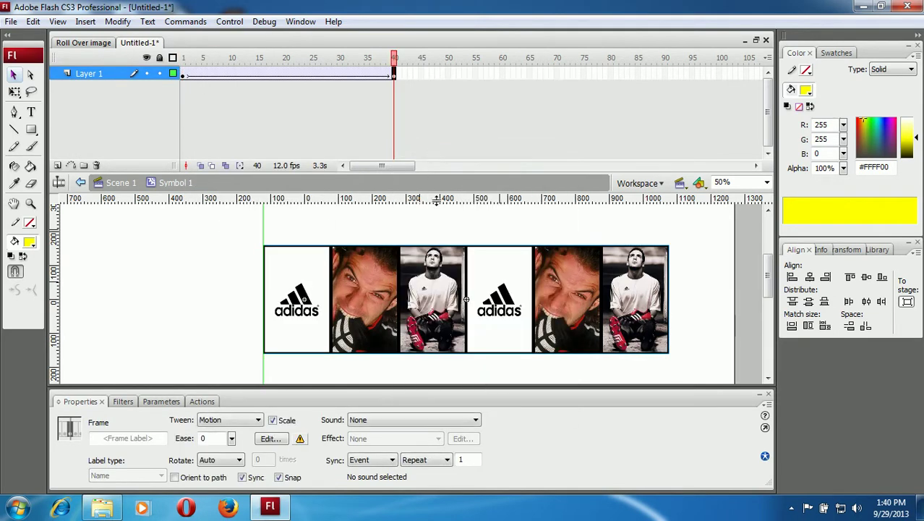
- At frame 40, move the strip left to about X -119 so the second picture starts at the guide
left_click_drag(504, 270, 301, 266)
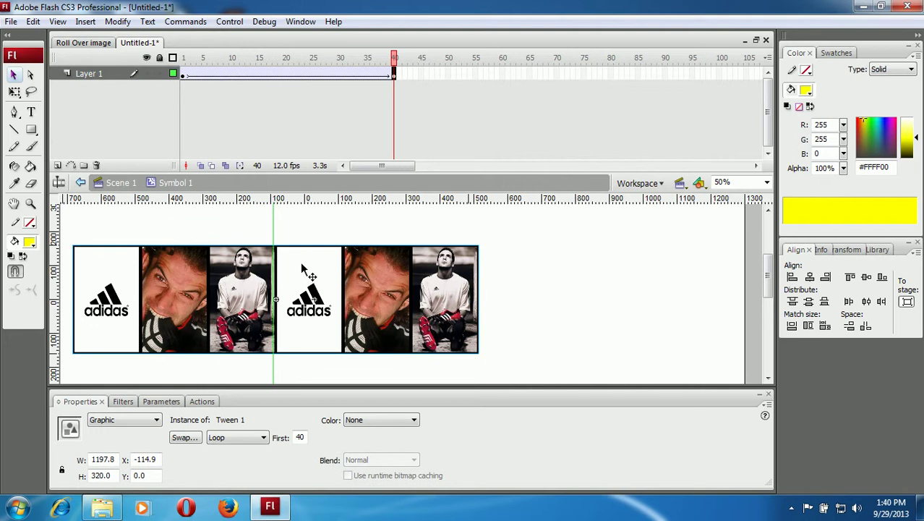
key("Left")
key("Left")
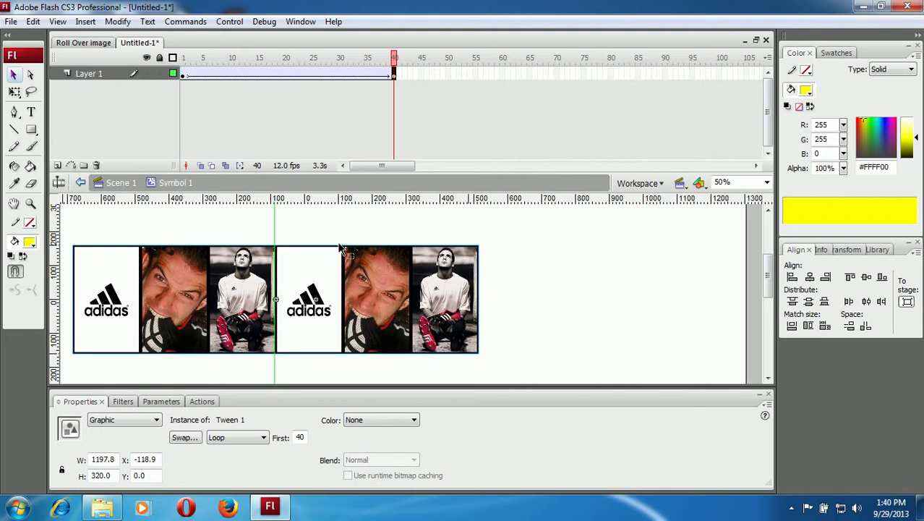
left_click(340, 237)
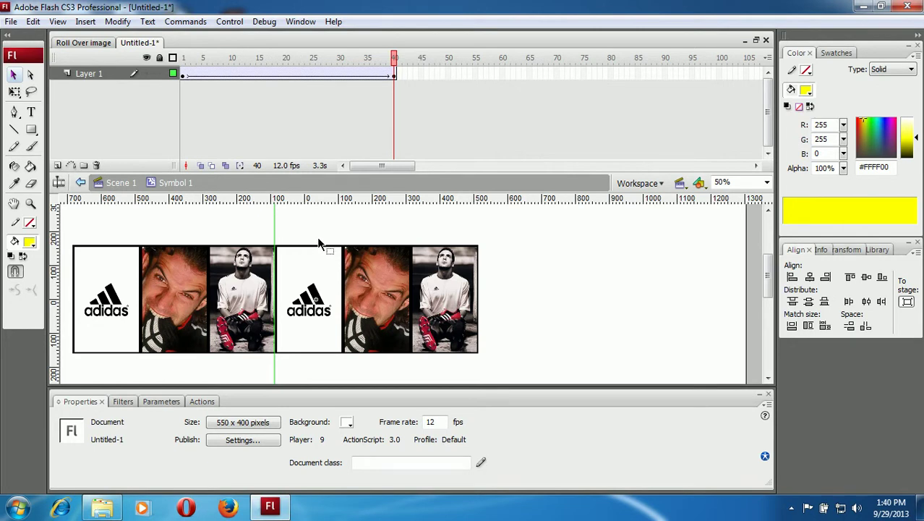
- Compare the strip's alignment with the guide at frames 1 and 40, and play the tween from frame 1
left_click(184, 75)
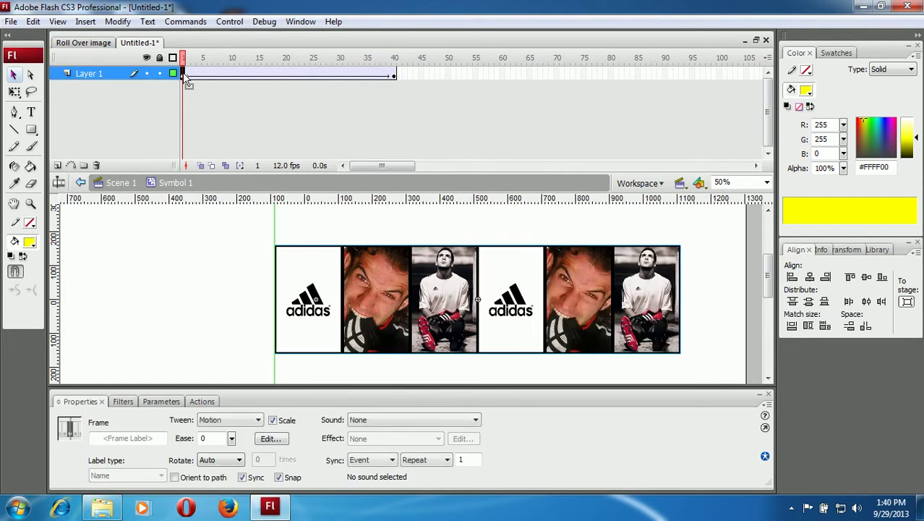
left_click(394, 75)
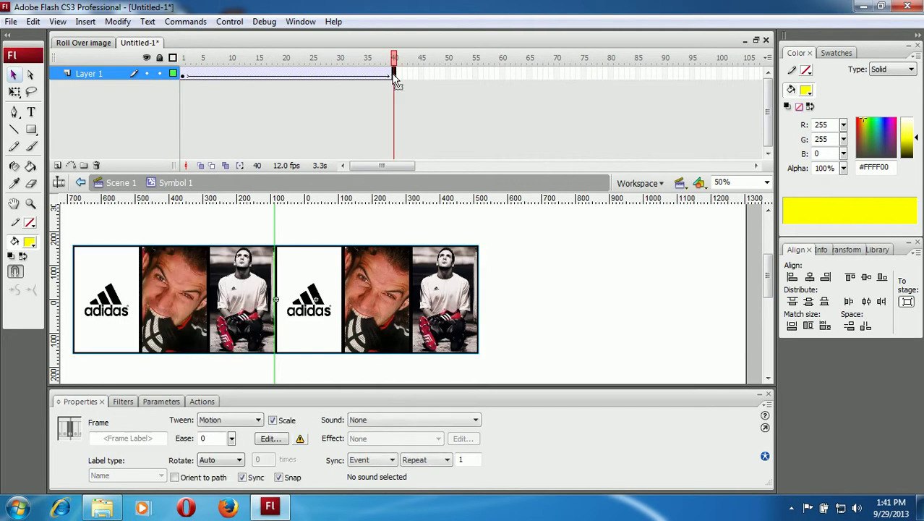
left_click(329, 240)
left_click(257, 265)
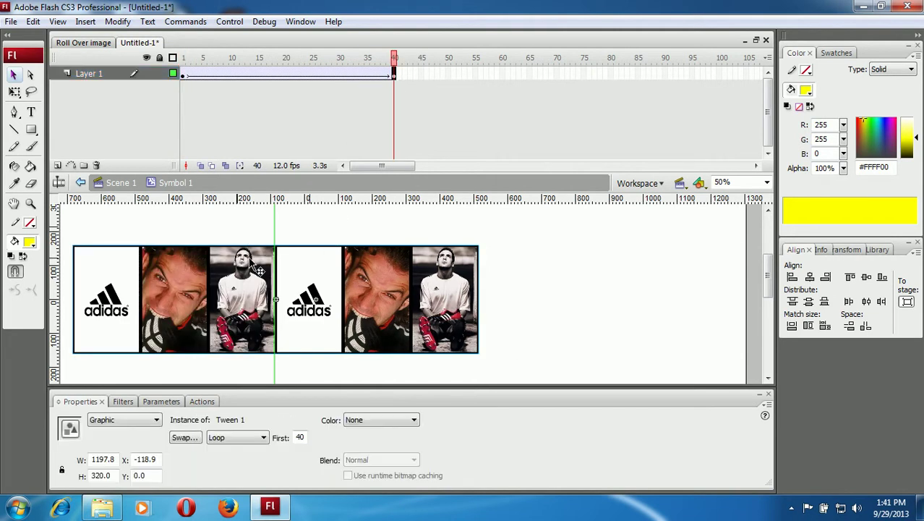
left_click(309, 219)
left_click(184, 75)
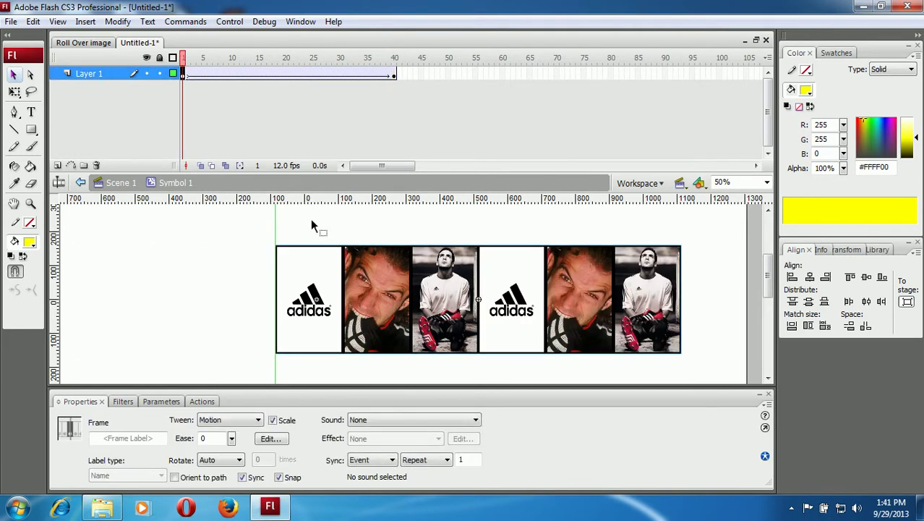
key("Return")
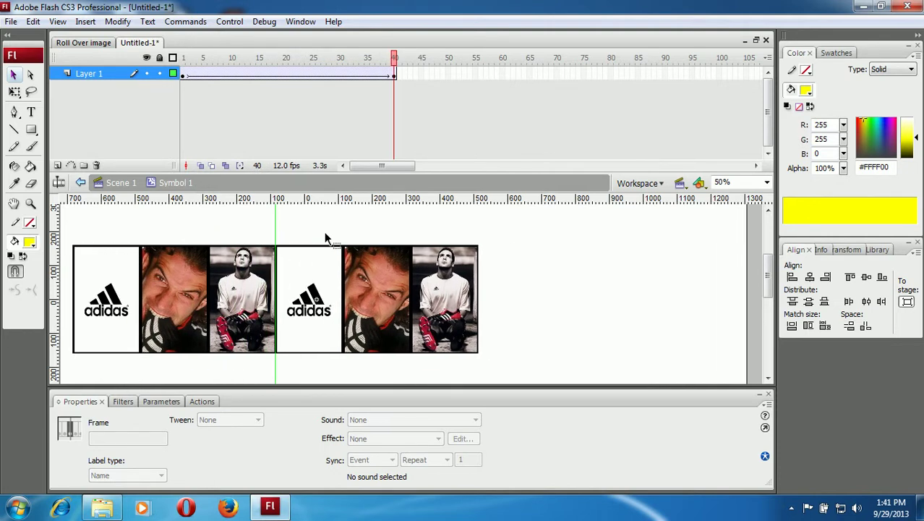
- Return to Scene 1 and set the document size to 200 x 320 pixels with a black background
left_click(120, 183)
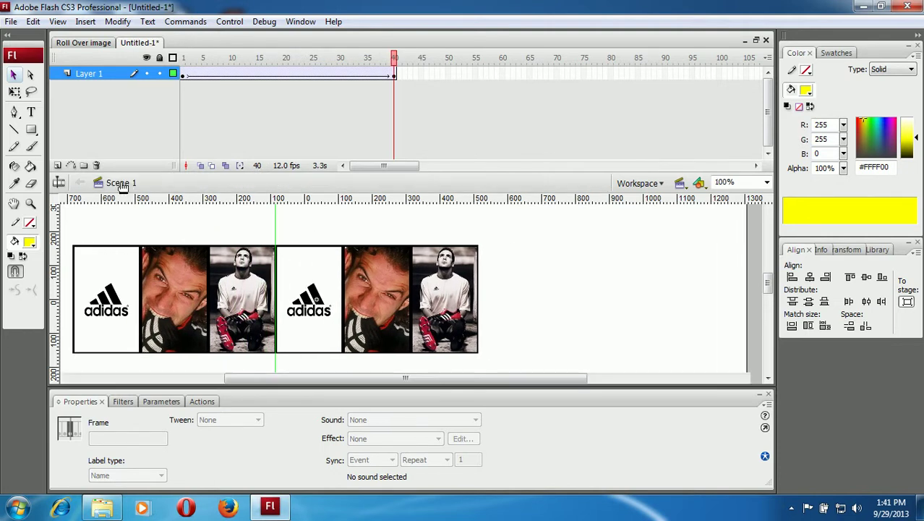
left_click(641, 255)
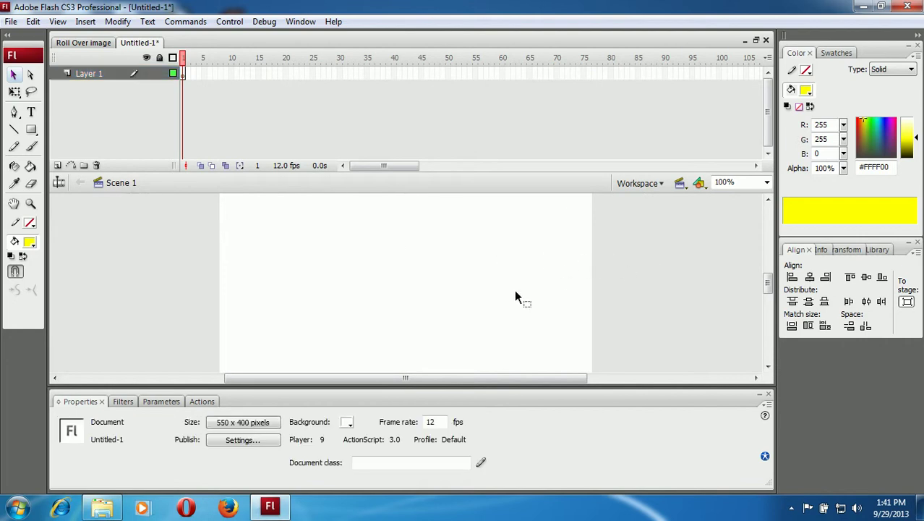
left_click(259, 424)
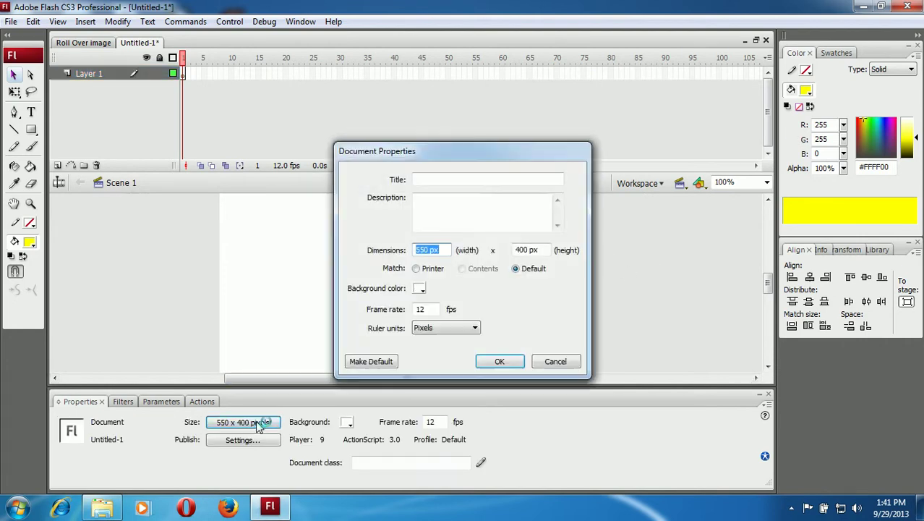
type("200")
key("Tab")
type("32")
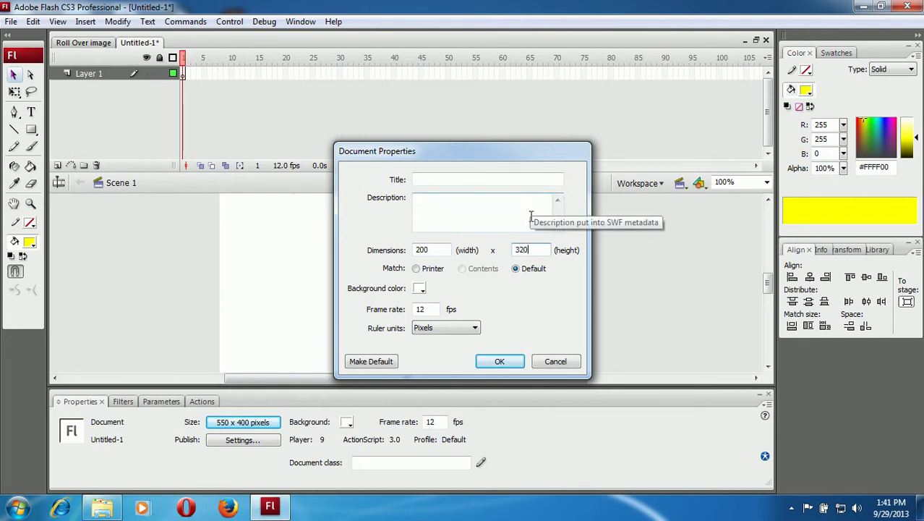
left_click(512, 360)
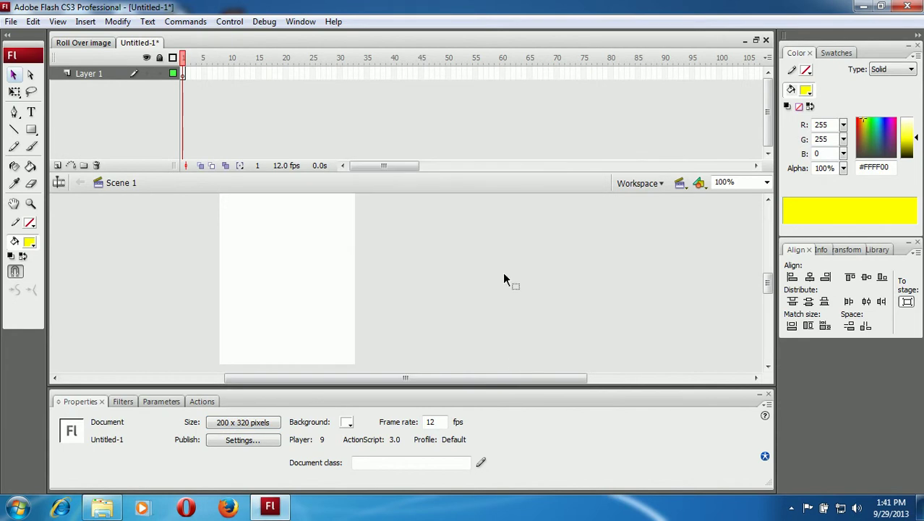
left_click(348, 422)
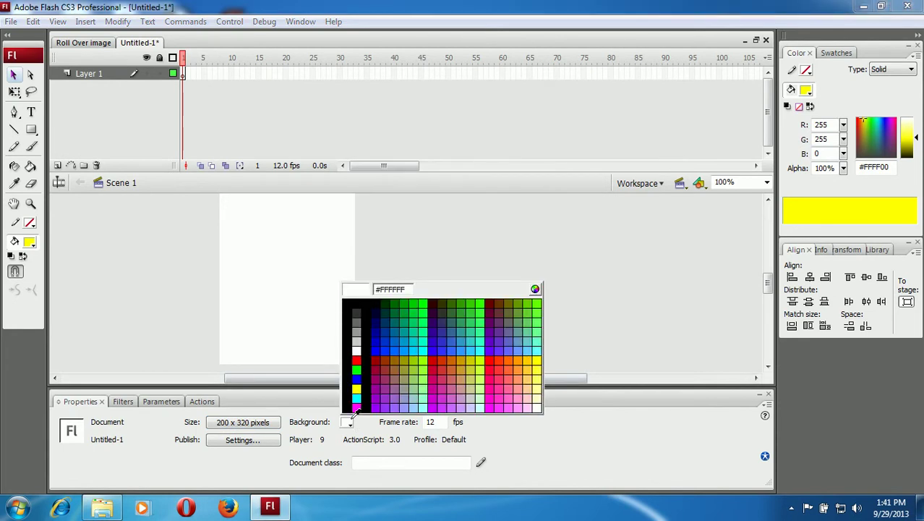
left_click(350, 406)
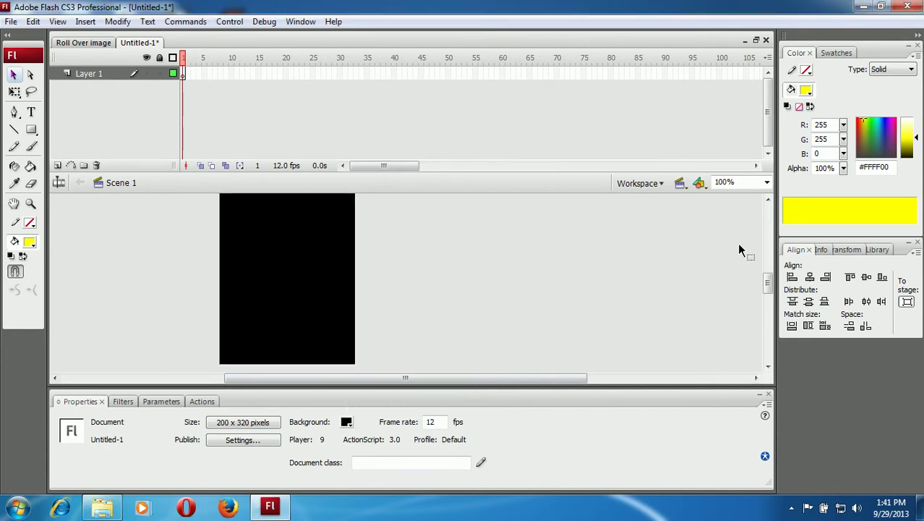
- Place an instance of the Symbol 1 movie clip from the library on the Scene 1 stage
left_click(876, 249)
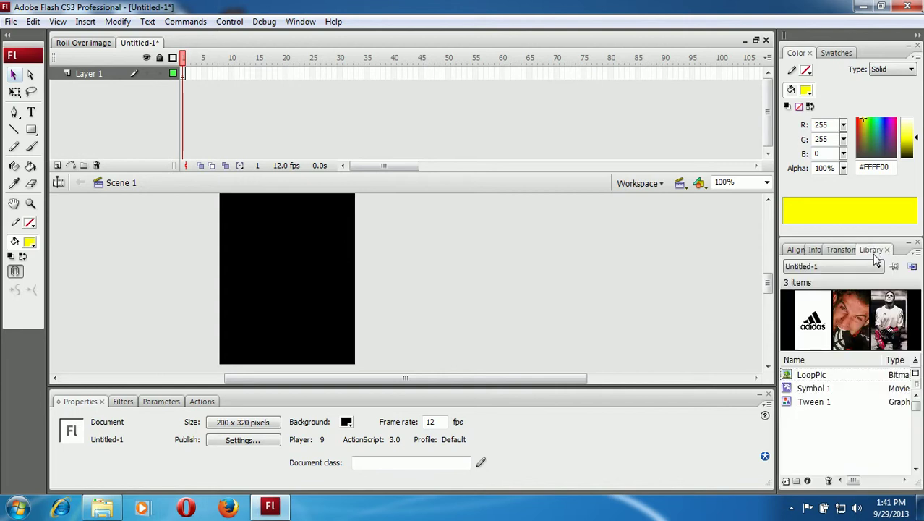
left_click(818, 391)
left_click_drag(824, 391, 539, 296)
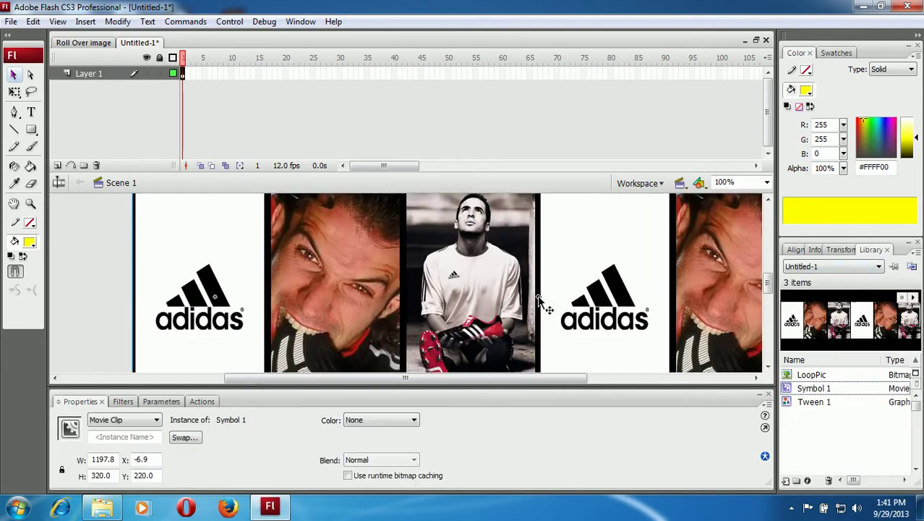
- Align the movie clip instance to the horizontal and vertical centre of the stage
left_click(795, 250)
left_click(810, 277)
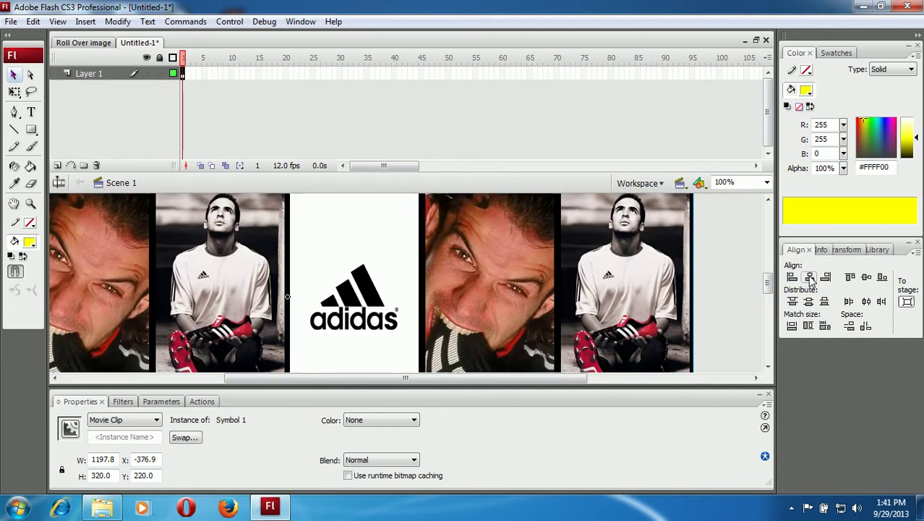
left_click(866, 277)
- Move the movie clip horizontally to about X 121 so its first picture starts at the stage's left edge
left_click(766, 182)
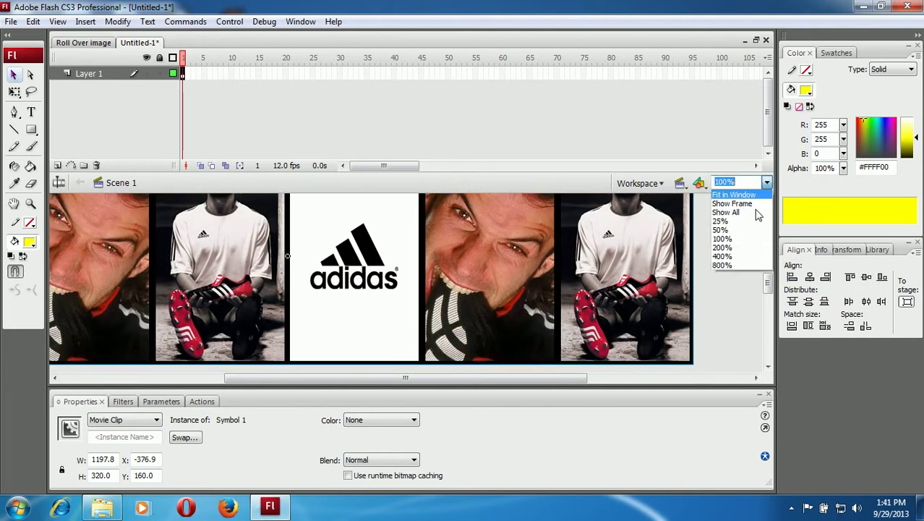
left_click(749, 233)
left_click(566, 251)
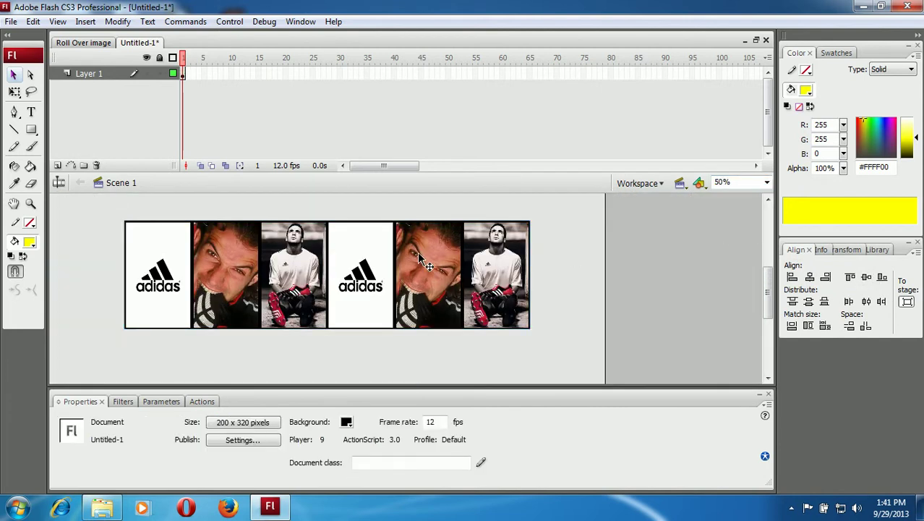
left_click(366, 250)
left_click_drag(364, 249, 463, 252)
mouse_move(331, 249)
left_mouse_down()
mouse_move(391, 250)
mouse_move(340, 242)
left_mouse_up()
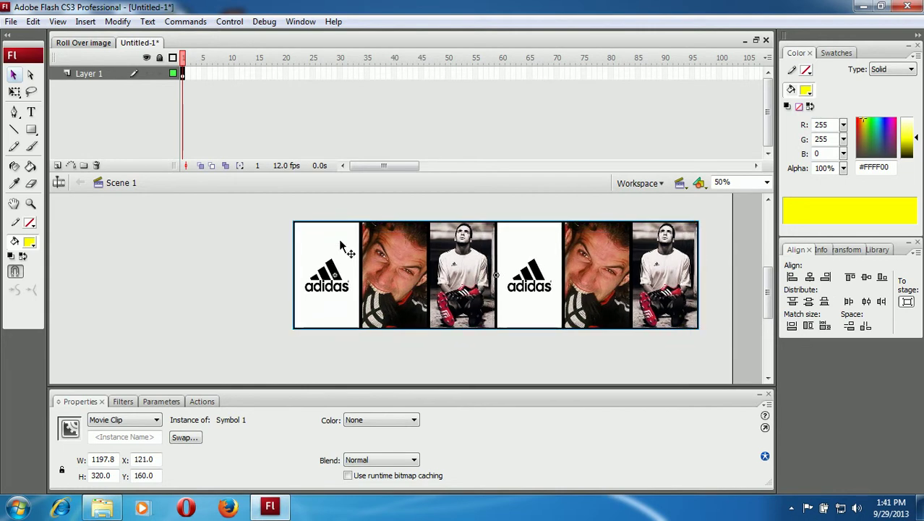
- Deselect the clip, test the movie to check the looping strip, and close the preview
left_click(251, 244)
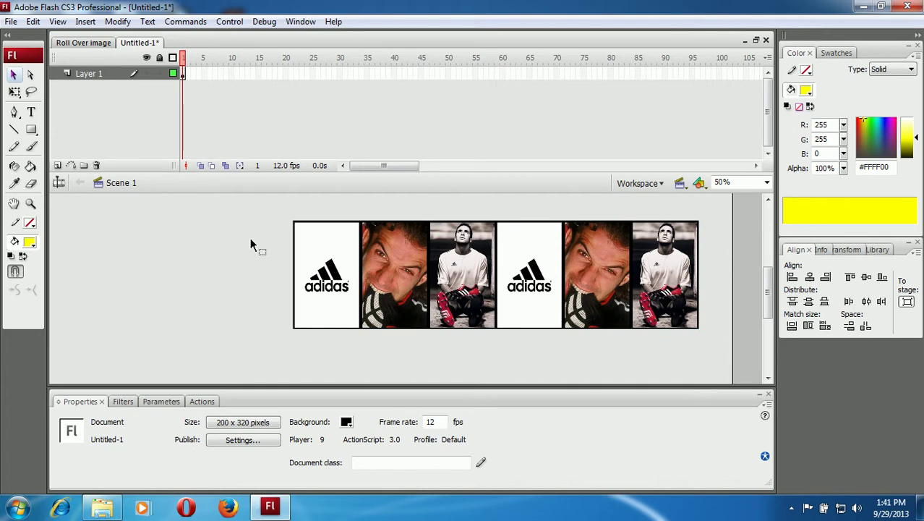
key("ctrl+Return")
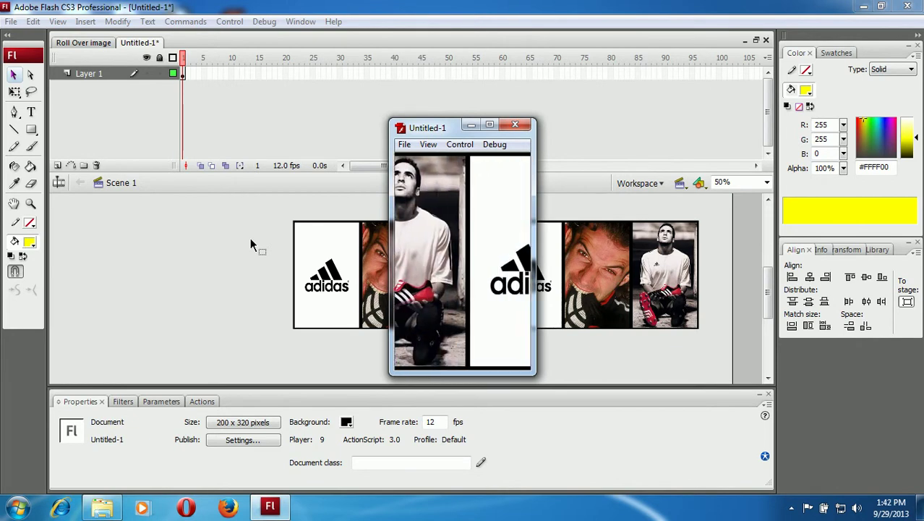
left_click(521, 126)
- Open the movie clip's actions and save the document in Flash 8 format over the existing file 1111
left_click(426, 255)
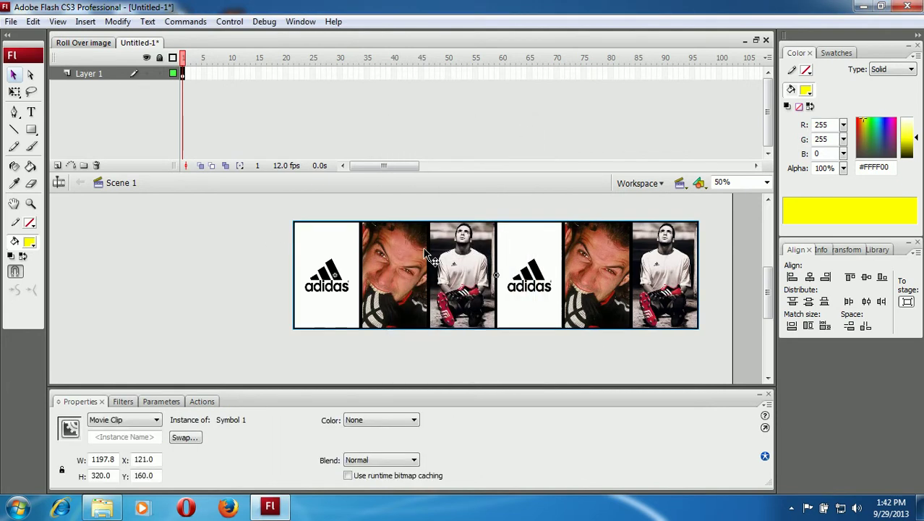
left_click(206, 401)
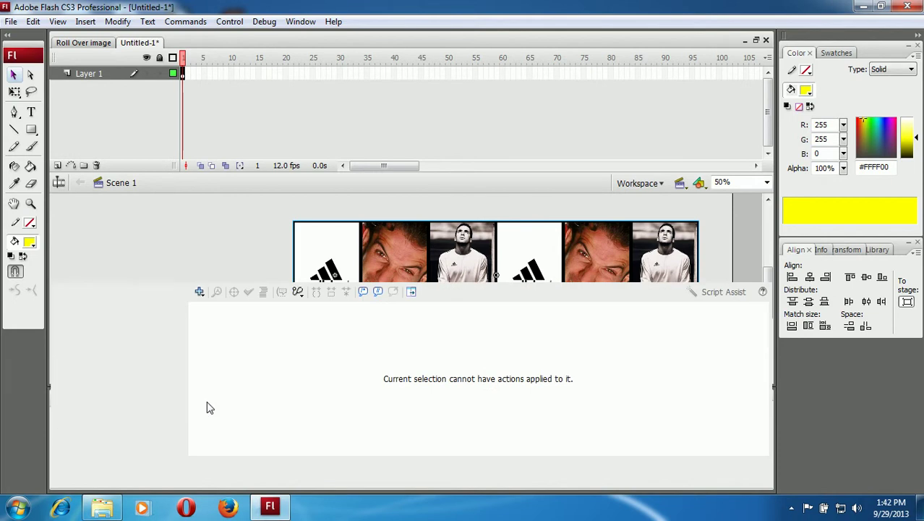
left_click(13, 23)
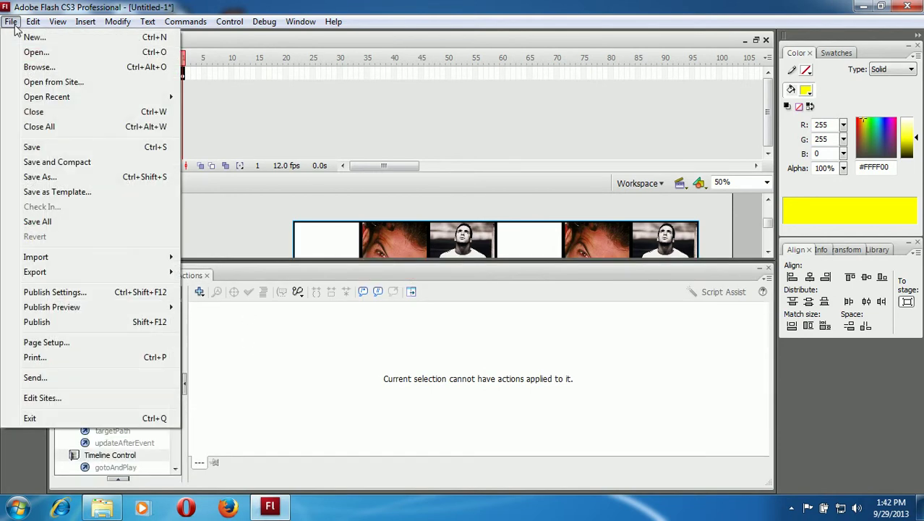
left_click(47, 147)
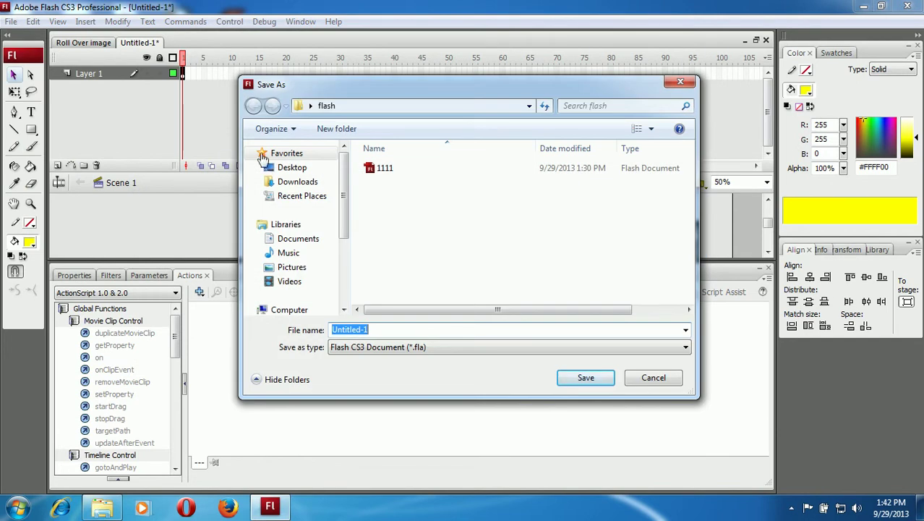
left_click(383, 169)
left_click(443, 352)
left_click(436, 370)
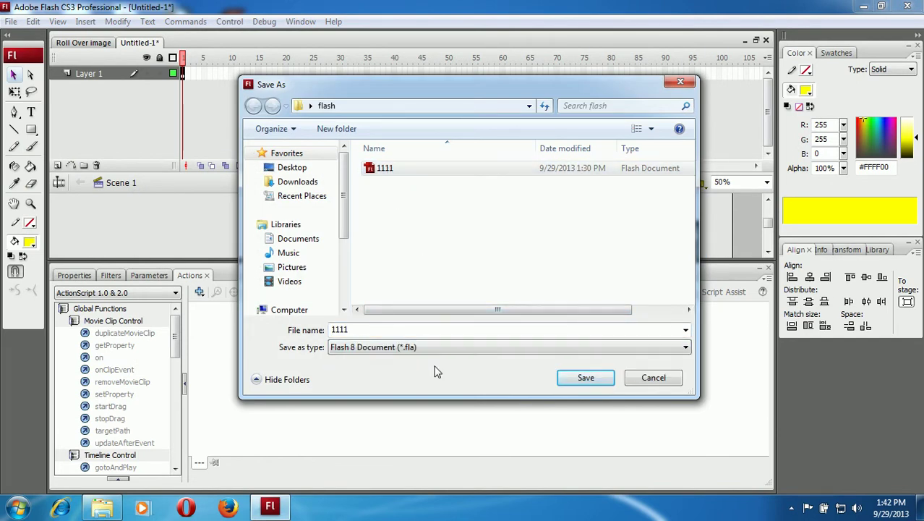
left_click(572, 379)
left_click(499, 256)
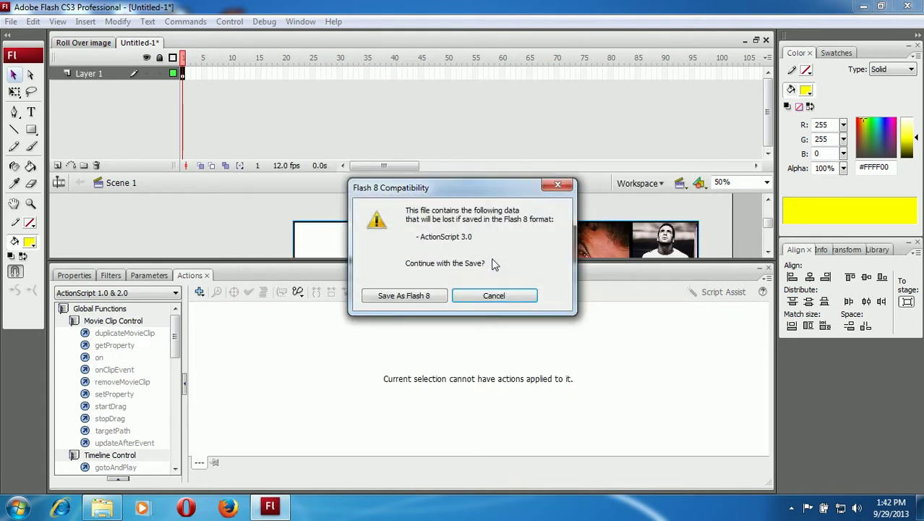
left_click(404, 296)
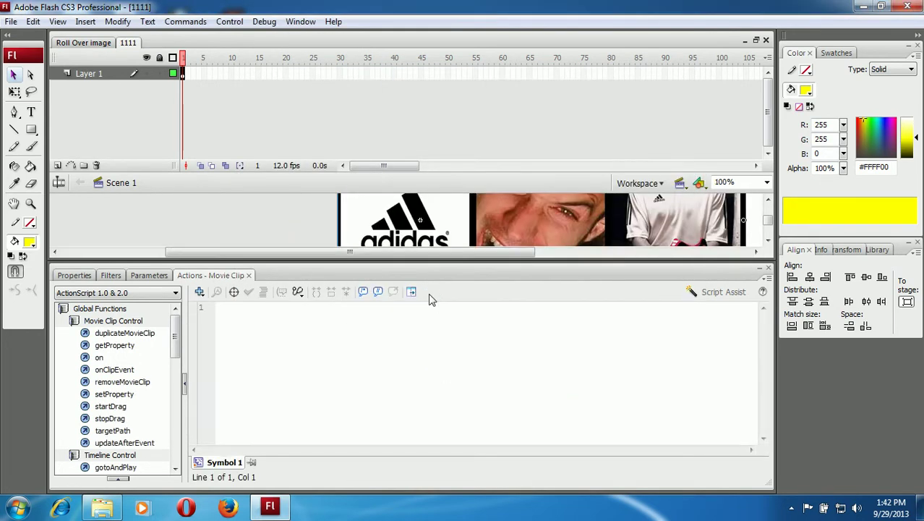
- Copy the movie clip's rollOver stop and rollOut play script from the Roll Over image document
left_click(307, 321)
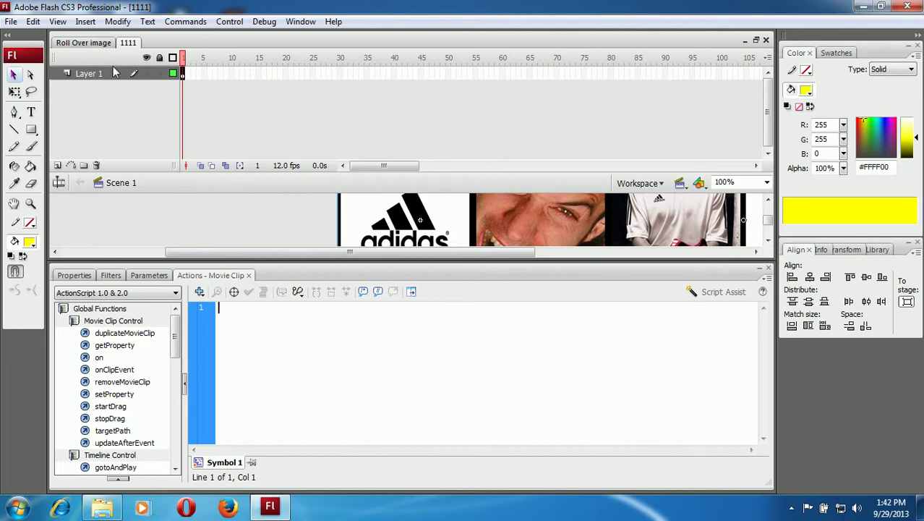
left_click(85, 42)
left_click(334, 240)
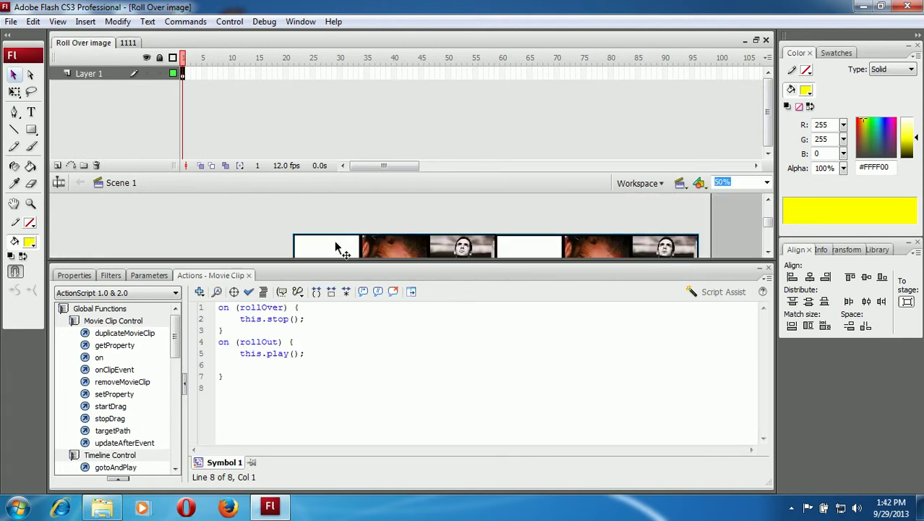
left_click(332, 376)
left_click_drag(331, 375, 199, 277)
right_click(278, 340)
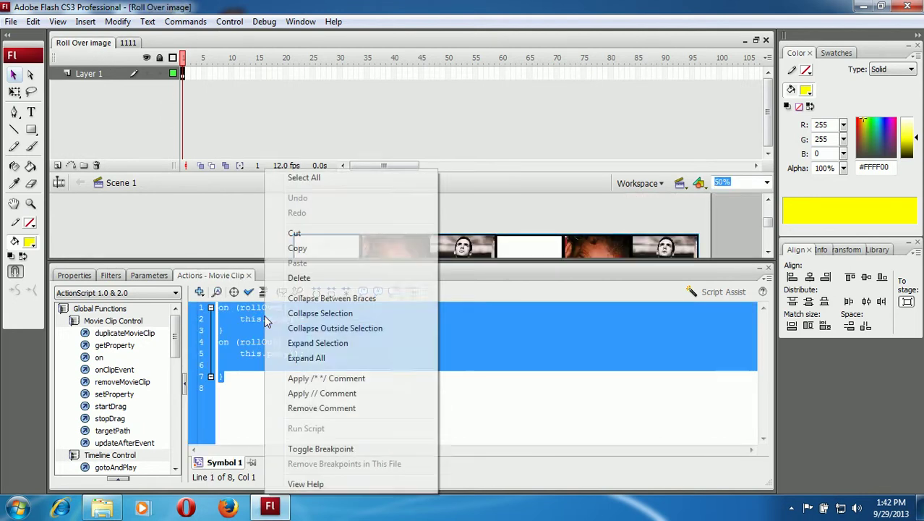
left_click(293, 249)
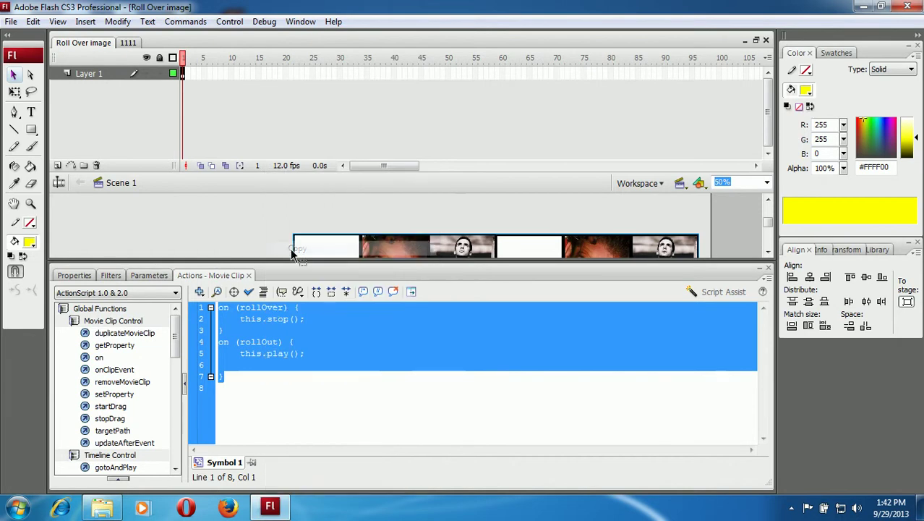
left_click(317, 322)
- Paste the copied rollOver and rollOut script into the movie clip's actions in document 1111
left_click(134, 42)
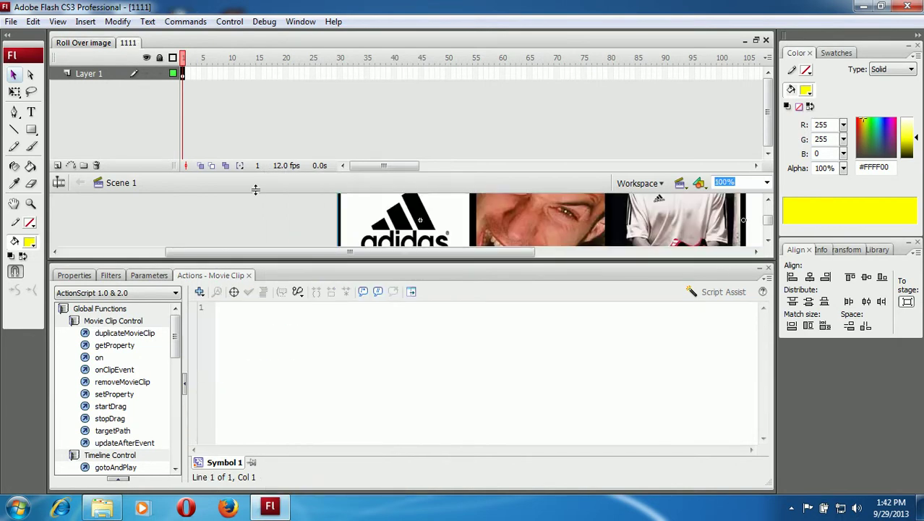
right_click(265, 314)
left_click(301, 268)
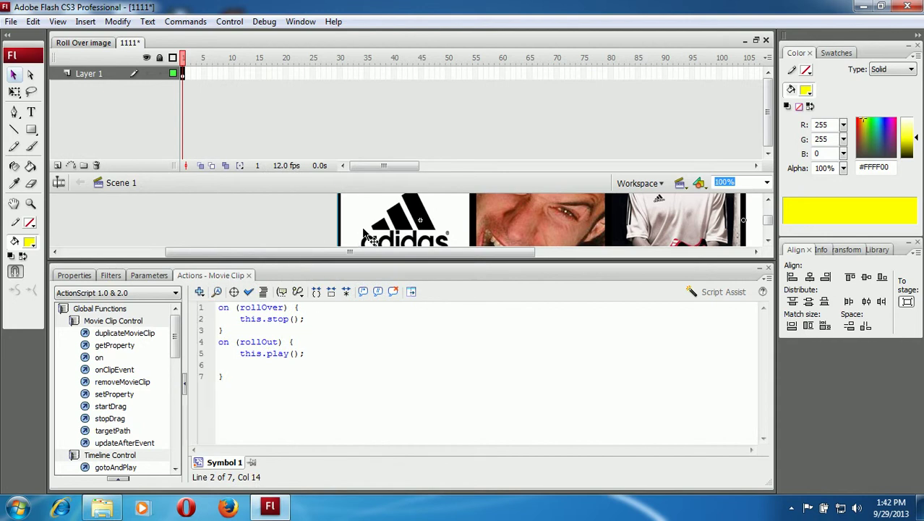
- Leave the script view, deselect the clip, and test the movie with the rollover script
left_click(149, 275)
left_click(309, 263)
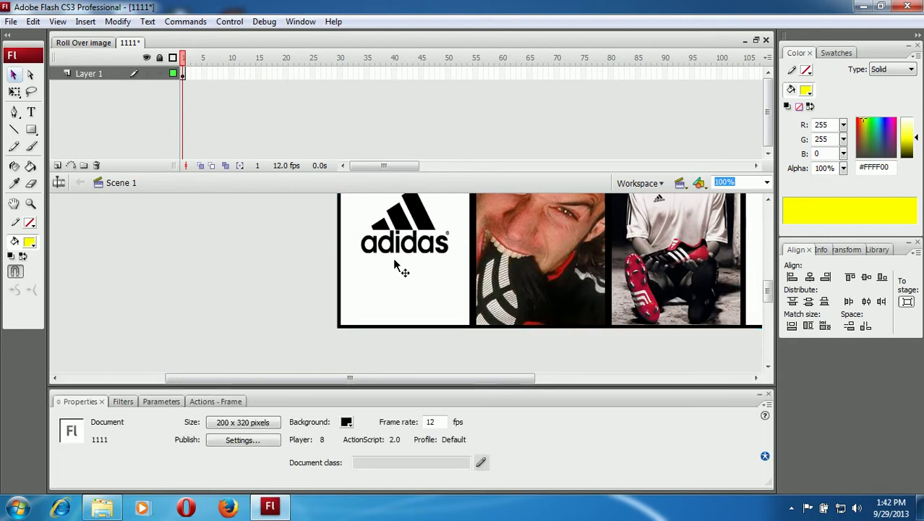
scroll(440, 262, "up", 2)
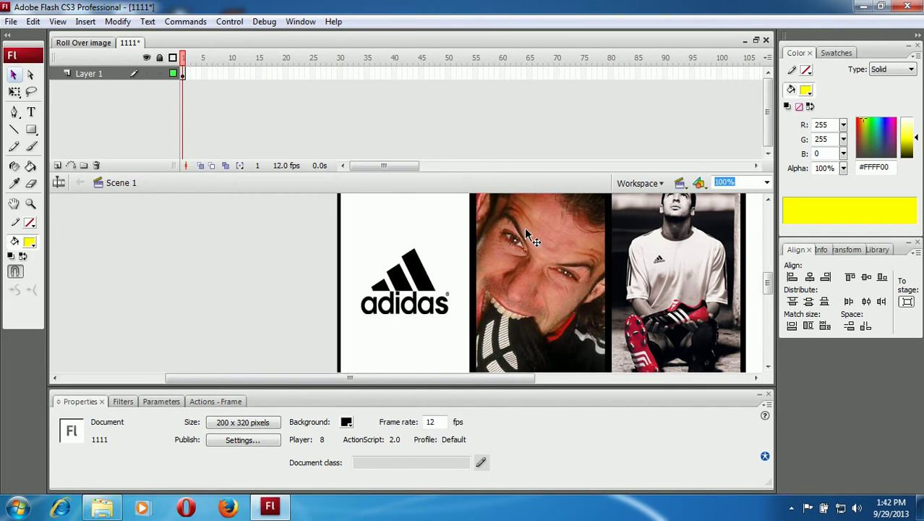
key("ctrl+Return")
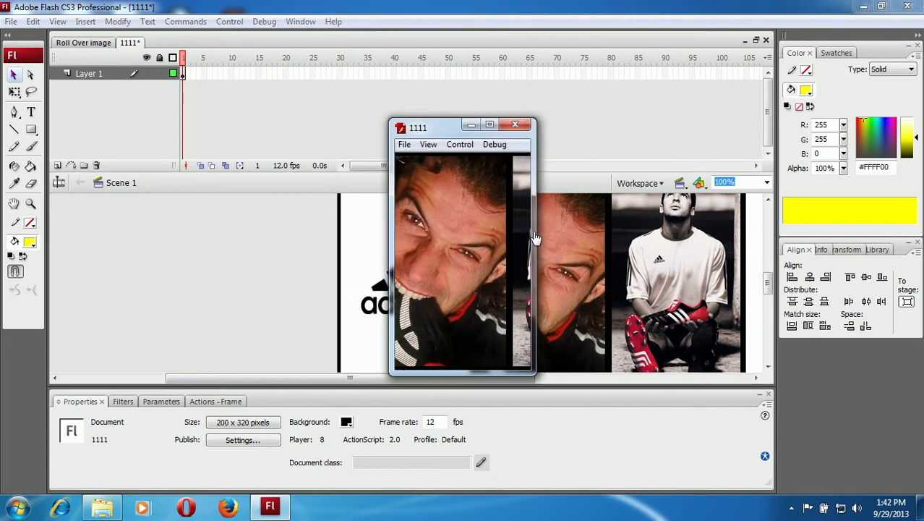